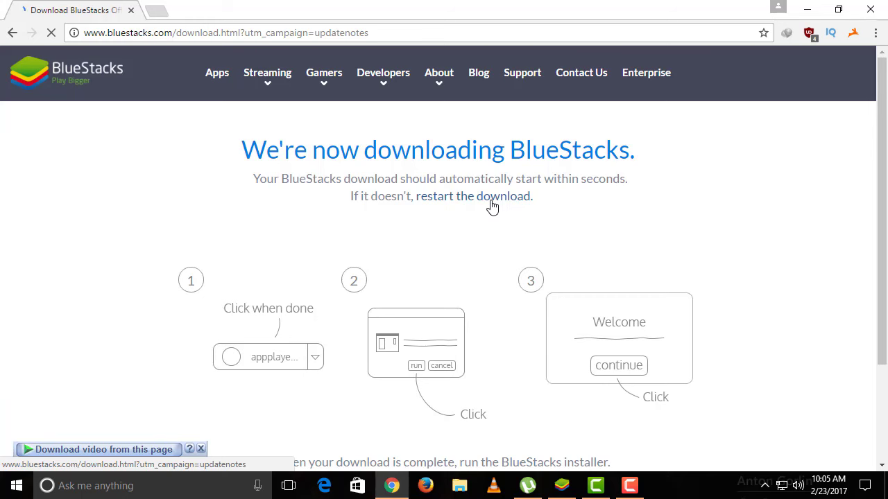
Download the BlueStacks installer and open its finished entry's actions in the download manager.
{"action": "left_click", "coordinate": [439, 303]}
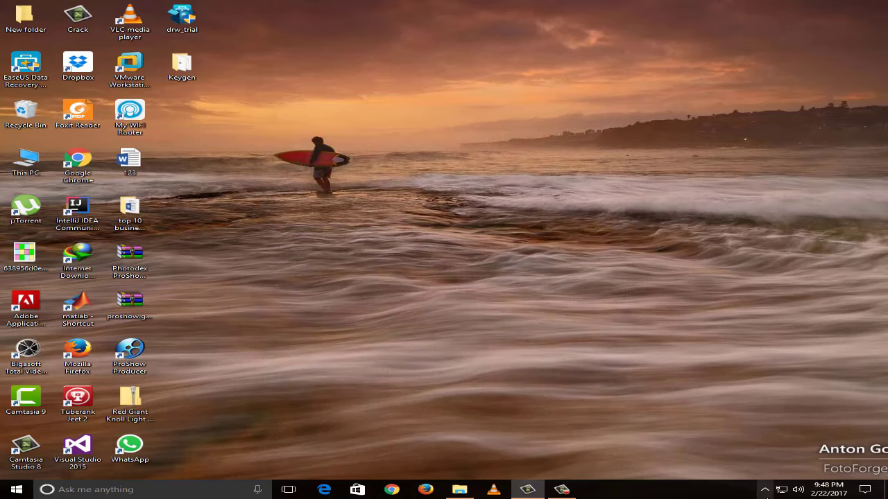
{"action": "left_click", "coordinate": [764, 490]}
{"action": "left_click", "coordinate": [750, 471]}
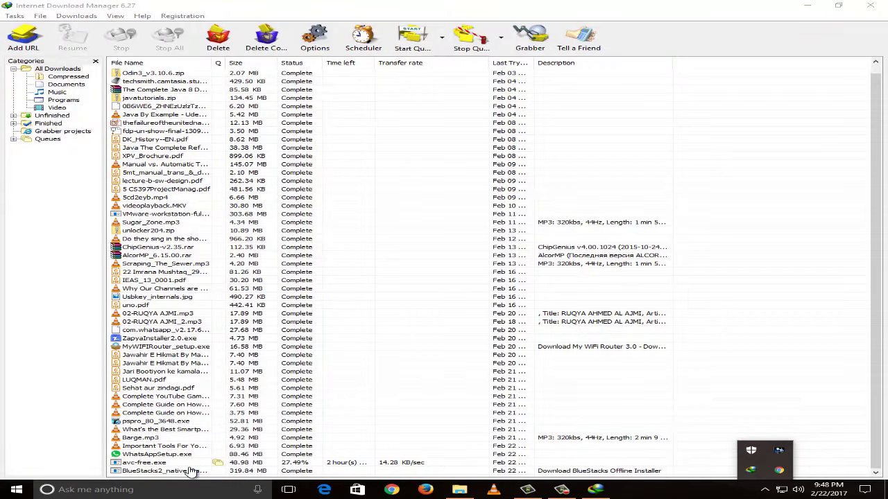
{"action": "left_click", "coordinate": [284, 471]}
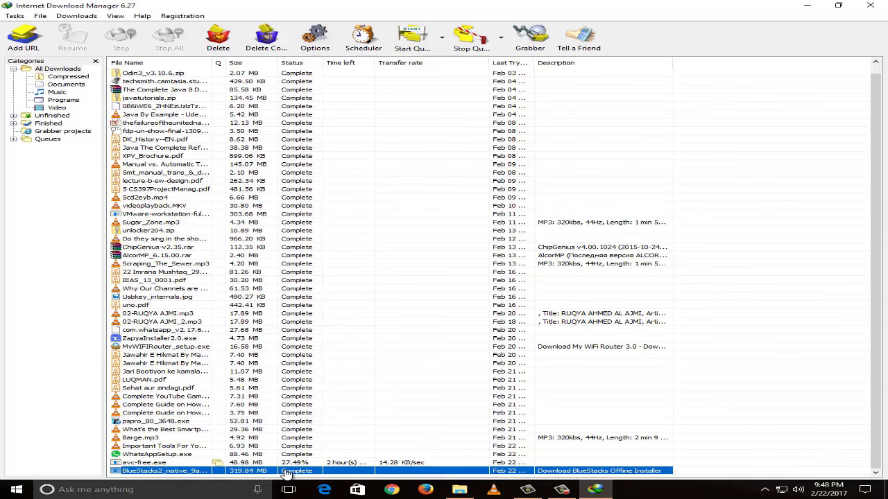
{"action": "right_click", "coordinate": [286, 473]}
Run the downloaded BlueStacks installer and let extraction finish, keeping its progress window aside.
{"action": "left_click", "coordinate": [347, 322]}
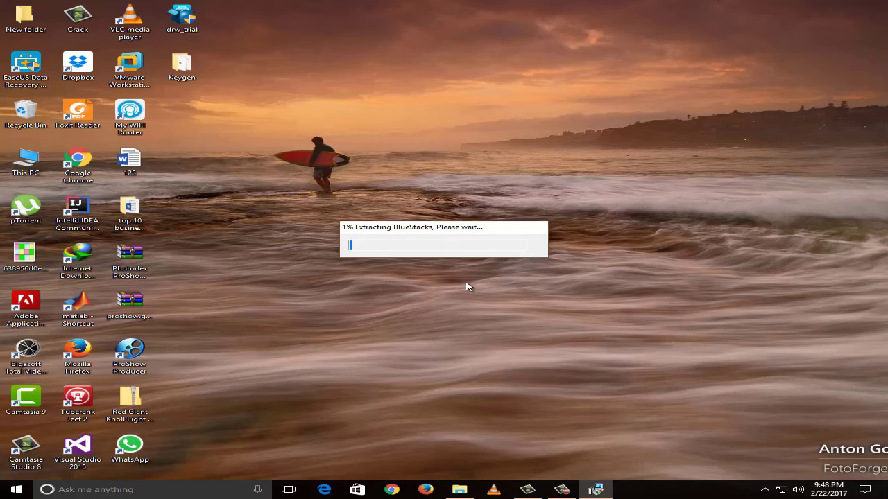
{"action": "left_click_drag", "start_coordinate": [450, 225], "coordinate": [474, 185]}
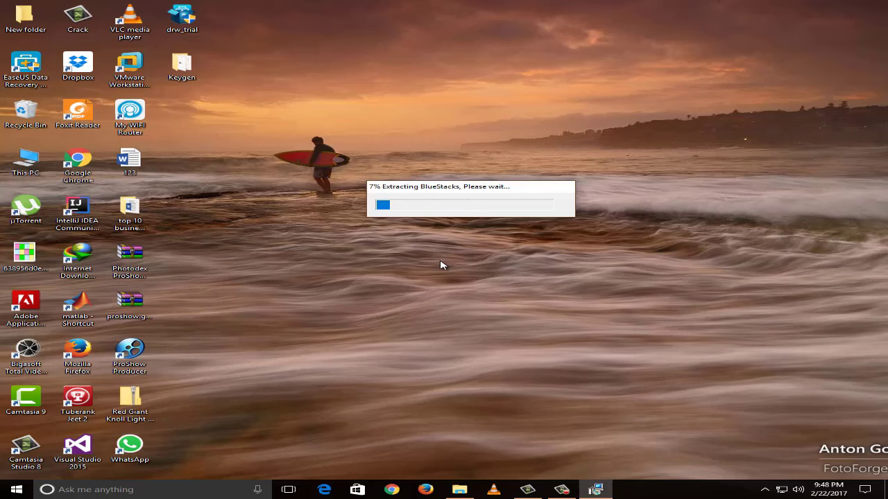
{"action": "left_click_drag", "start_coordinate": [468, 186], "coordinate": [483, 171]}
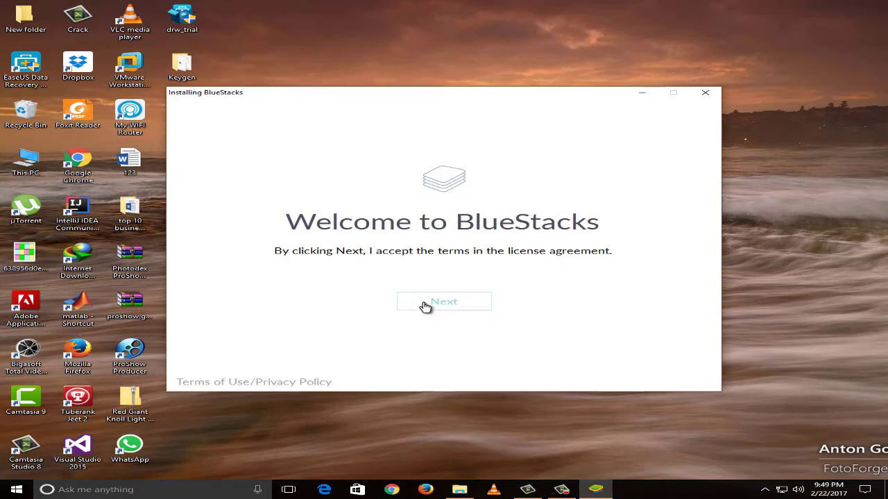
Accept the licence, keep the default data location, install, then finish with Start BlueStacks checked.
{"action": "left_click", "coordinate": [425, 306]}
{"action": "left_click", "coordinate": [427, 306]}
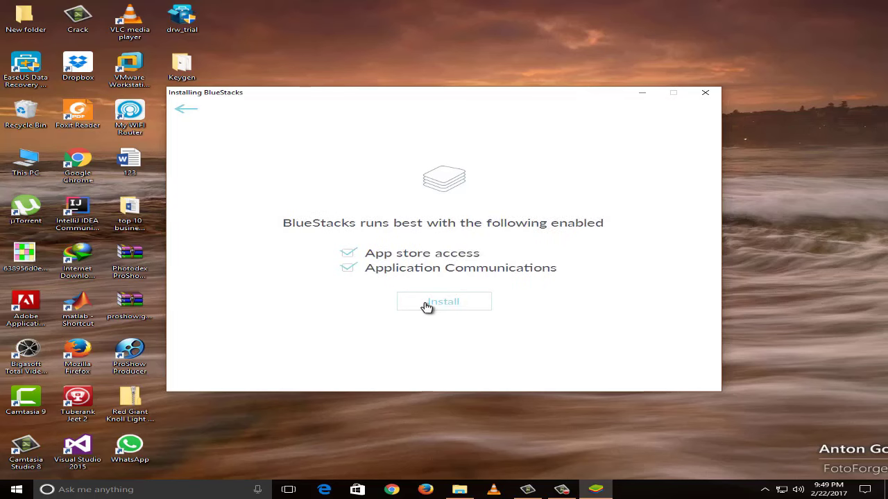
{"action": "left_click", "coordinate": [427, 307]}
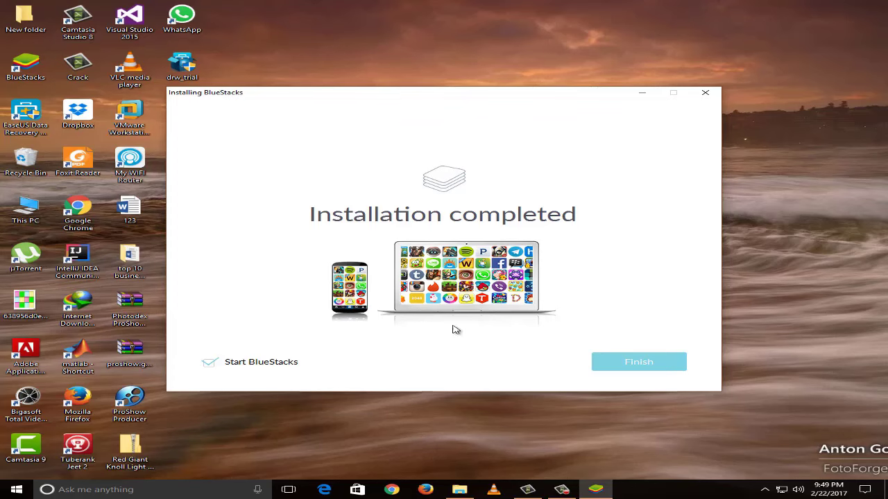
{"action": "left_click", "coordinate": [611, 373]}
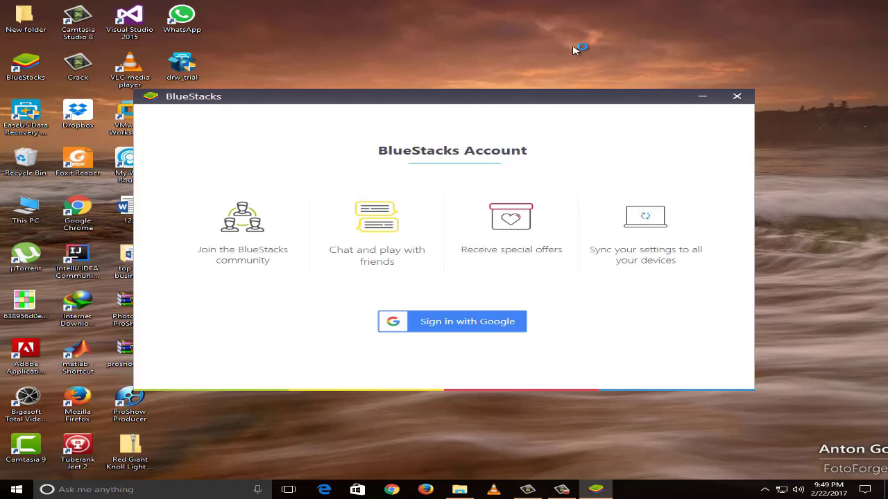
Sign in with Google using the account's email and password, then allow BlueStacks access.
{"action": "left_click", "coordinate": [452, 324]}
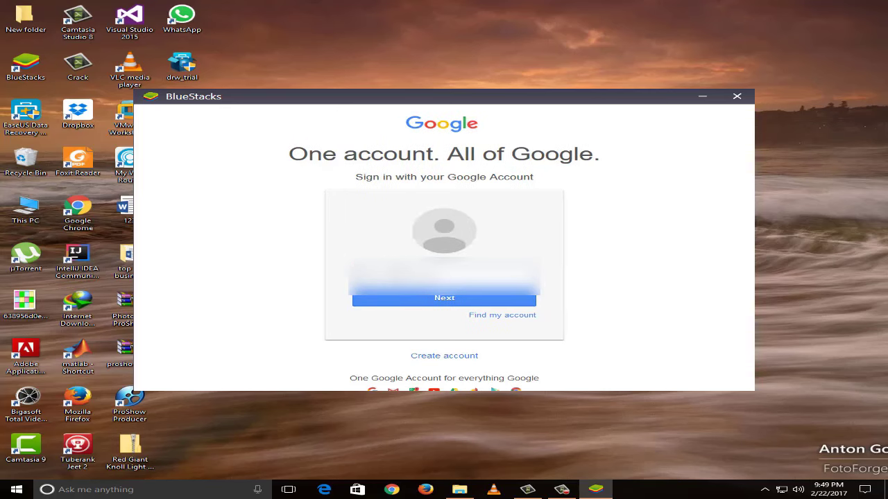
{"action": "type", "text": "xxxxxx"}
{"action": "key", "text": "Return"}
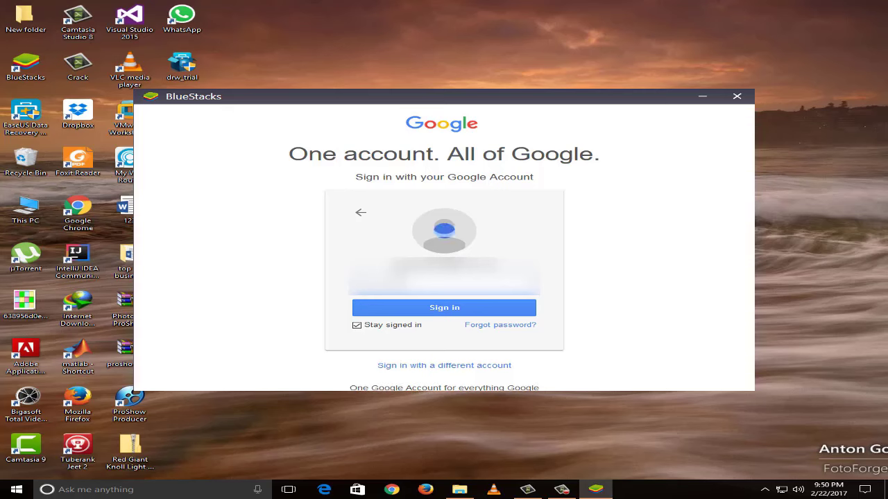
{"action": "type", "text": "xxx"}
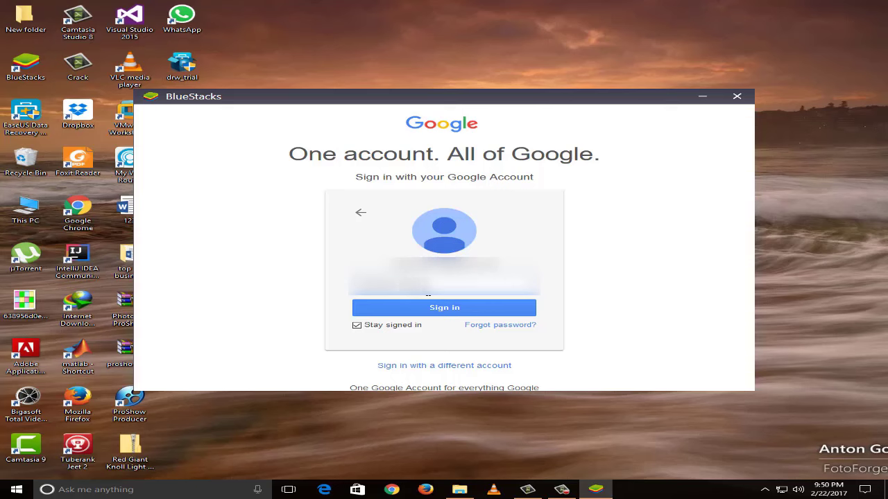
{"action": "key", "text": "Return"}
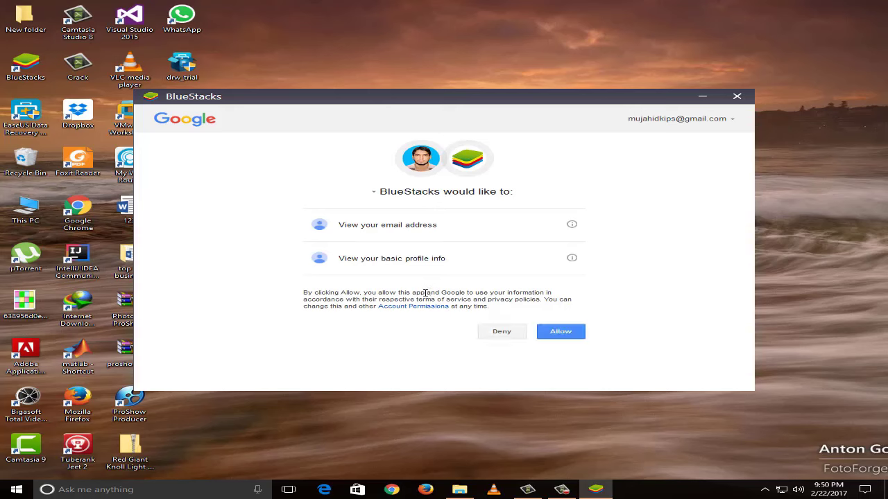
{"action": "left_click", "coordinate": [548, 332]}
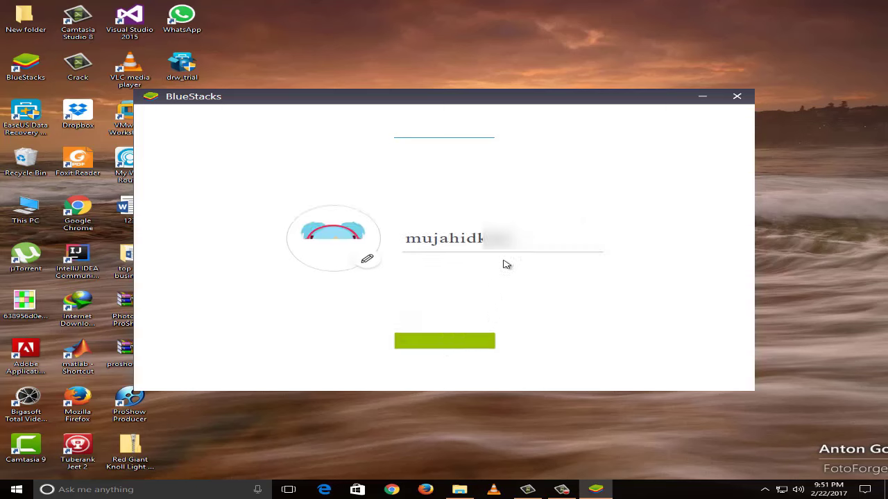
Delete the prefilled nickname, enter the user's full name instead, and confirm it.
{"action": "left_click_drag", "start_coordinate": [520, 239], "coordinate": [484, 246]}
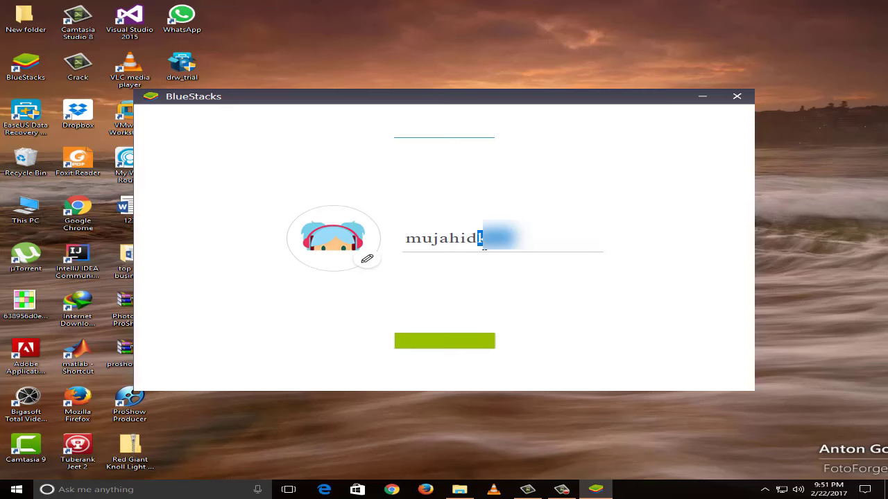
{"action": "key", "text": "BackSpace"}
{"action": "key", "text": "BackSpace"}
{"action": "key", "text": "BackSpace"}
{"action": "key", "text": "BackSpace"}
{"action": "key", "text": "BackSpace"}
{"action": "key", "text": "BackSpace"}
{"action": "key", "text": "BackSpace"}
{"action": "key", "text": "BackSpace"}
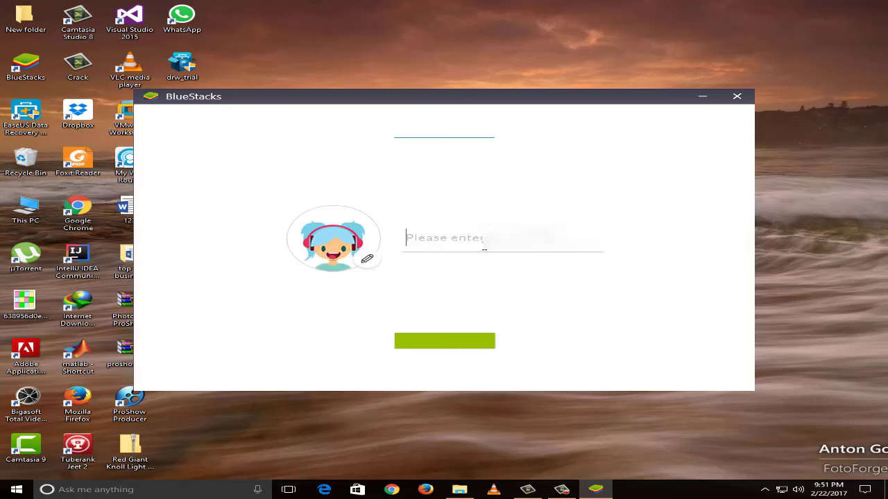
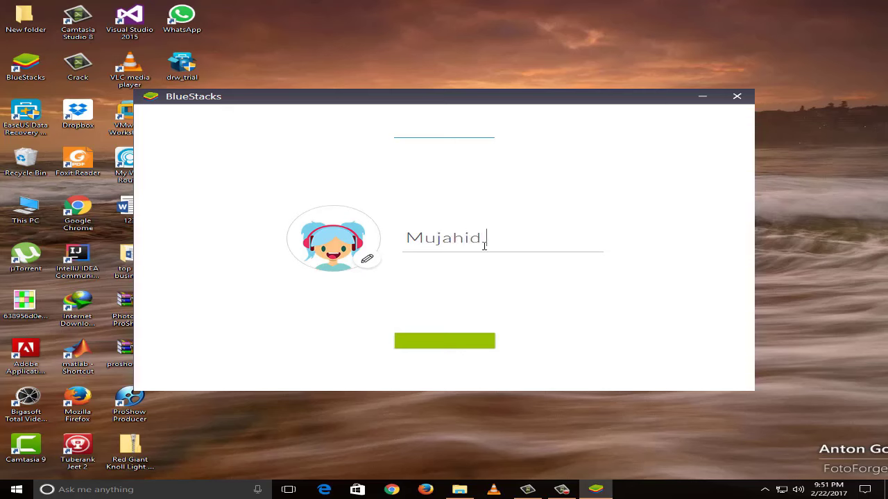
{"action": "left_click", "coordinate": [462, 347]}
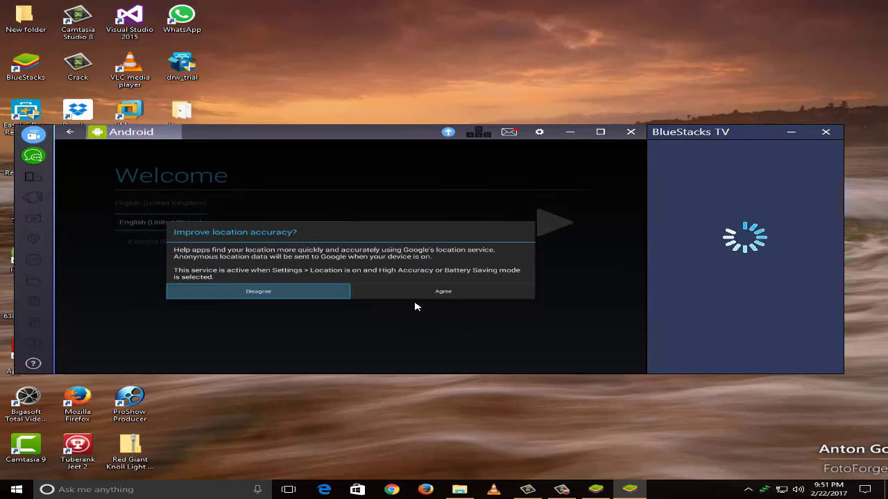
Accept both location prompts, close BlueStacks TV, and maximize the Android window.
{"action": "left_click", "coordinate": [441, 292]}
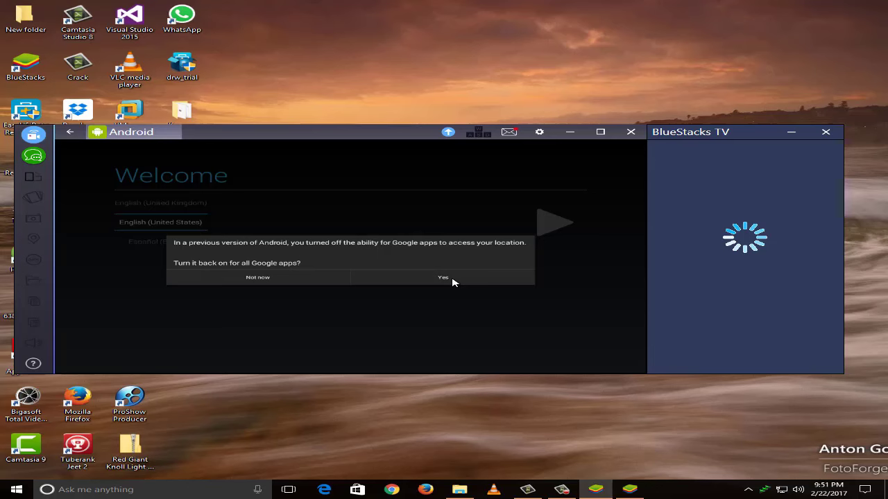
{"action": "left_click", "coordinate": [418, 279]}
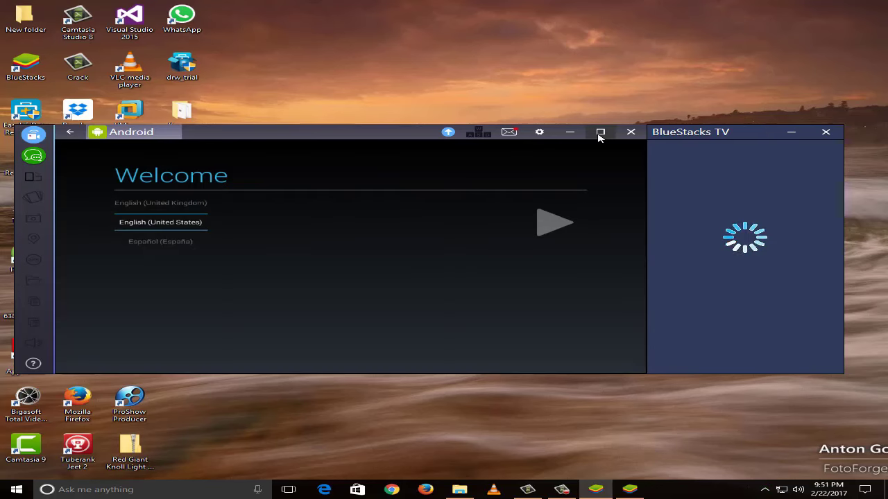
{"action": "left_click", "coordinate": [825, 131]}
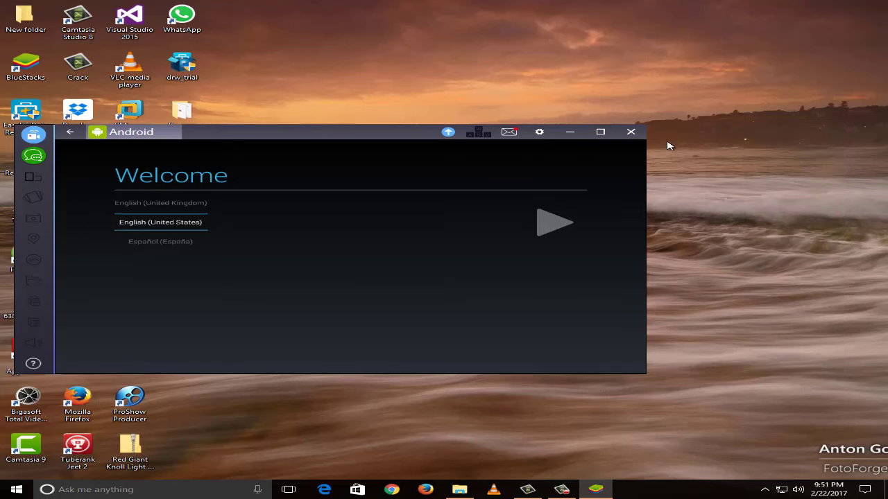
{"action": "left_click", "coordinate": [601, 132]}
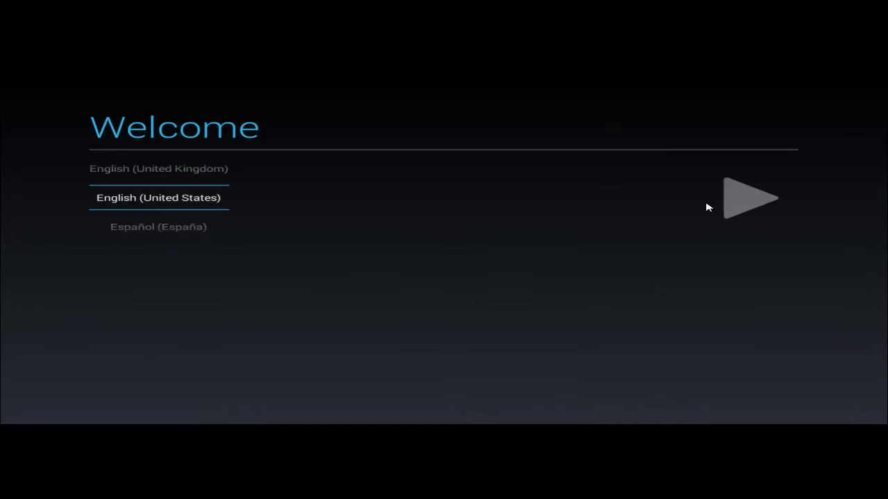
Continue with English (United States), add an existing Google account, and enter its password.
{"action": "left_click", "coordinate": [752, 201]}
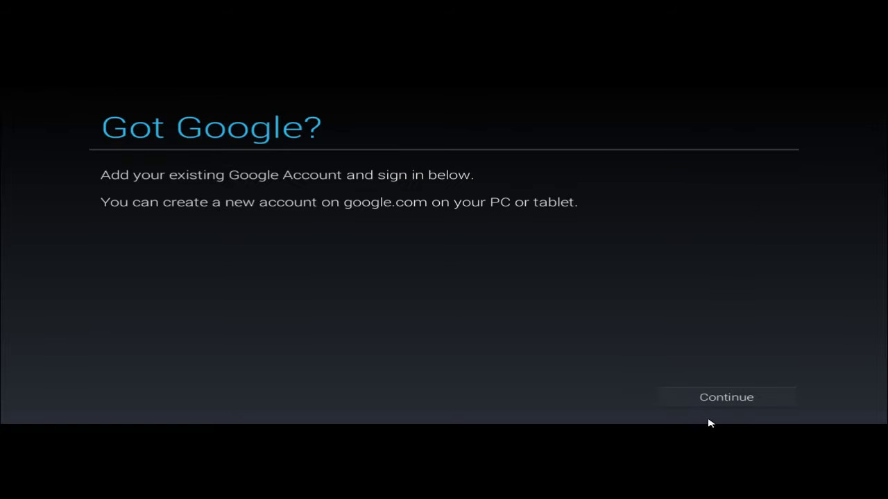
{"action": "left_click", "coordinate": [736, 405]}
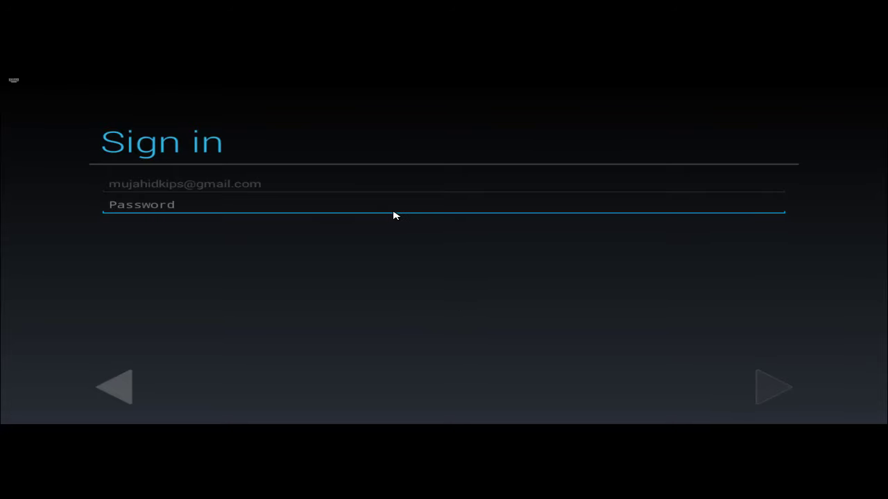
{"action": "type", "text": "•••••••5"}
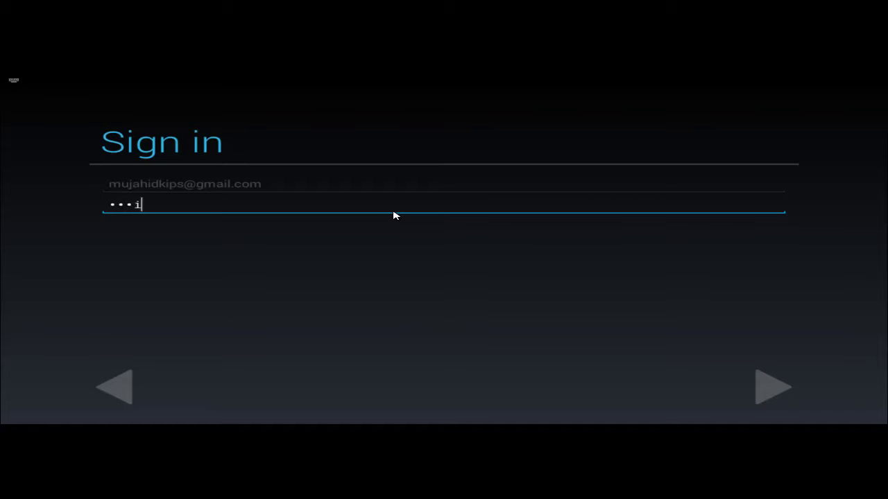
{"action": "type", "text": "•••7"}
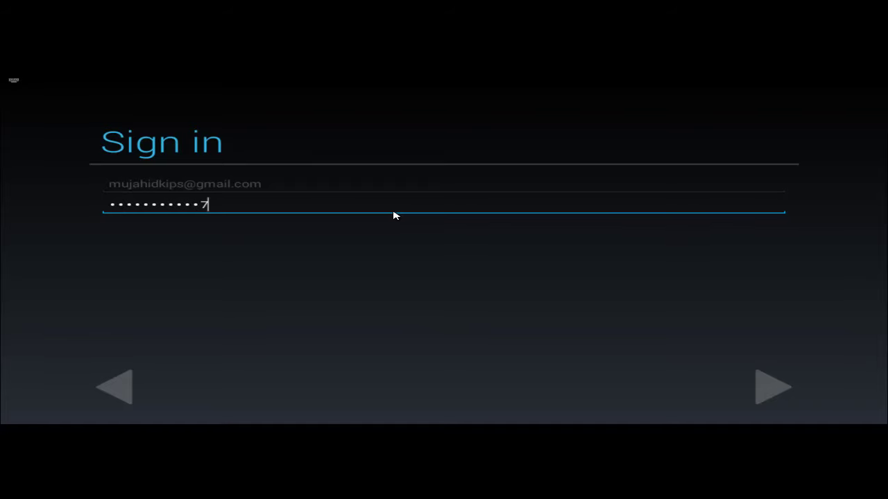